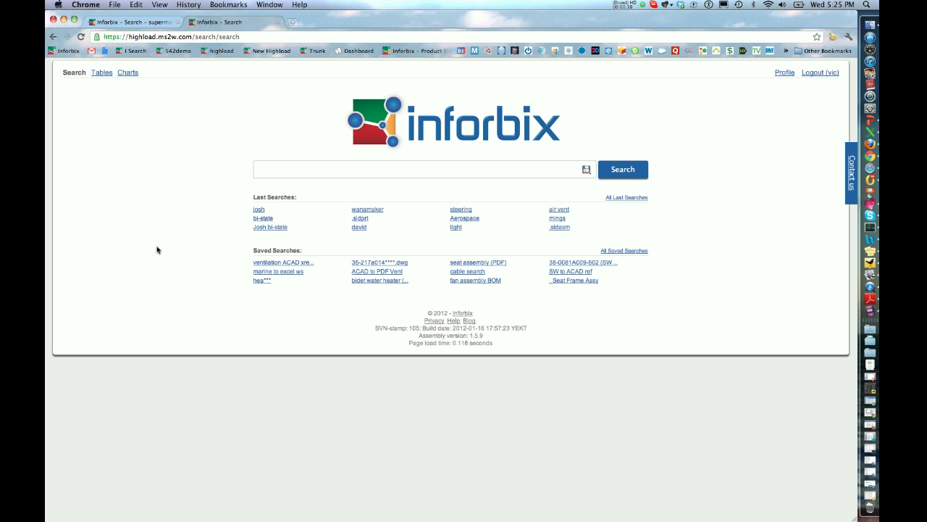
# Step: Search the product data for the engineer's first name
pyautogui.click(266, 175)
pyautogui.write('josh')
pyautogui.press('Return')
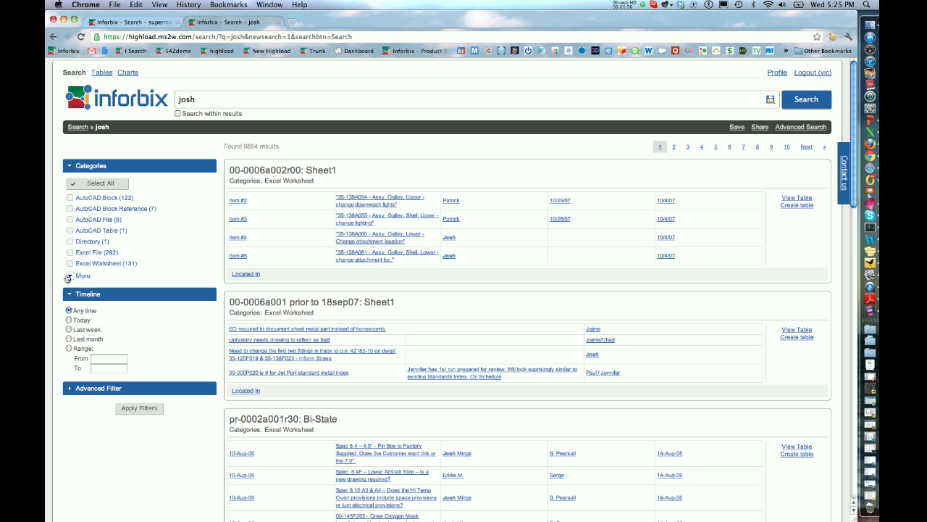
# Step: Expand the full category list and filter the search results to SolidWorks Drawing only
pyautogui.click(70, 278)
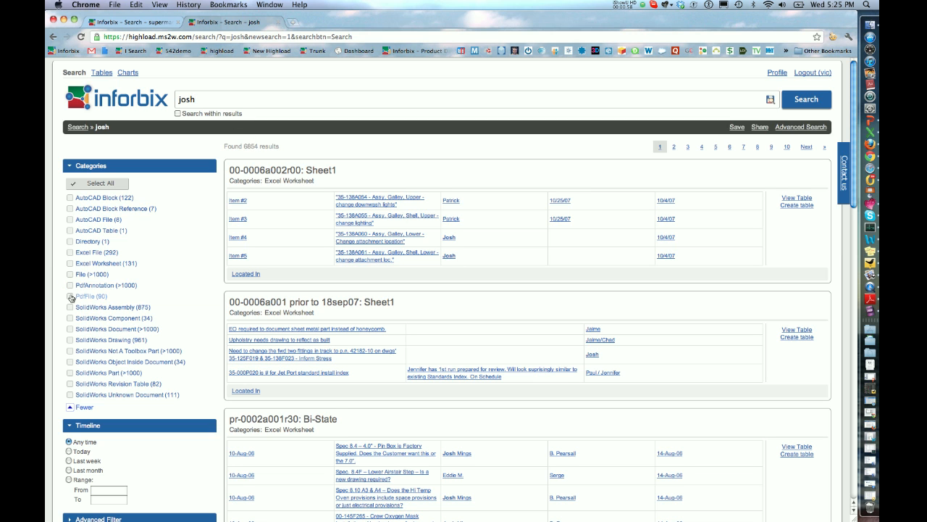
pyautogui.click(70, 339)
pyautogui.scroll(-3, 116, 313)
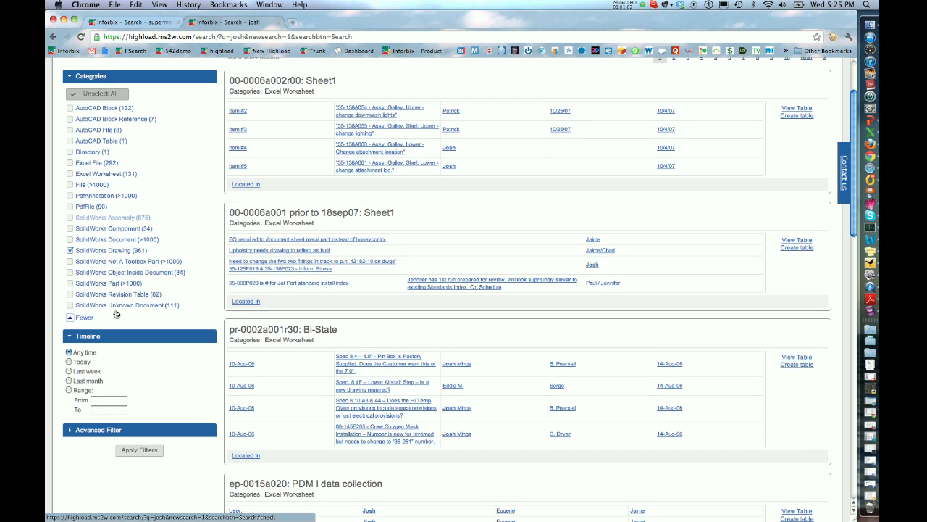
pyautogui.click(141, 452)
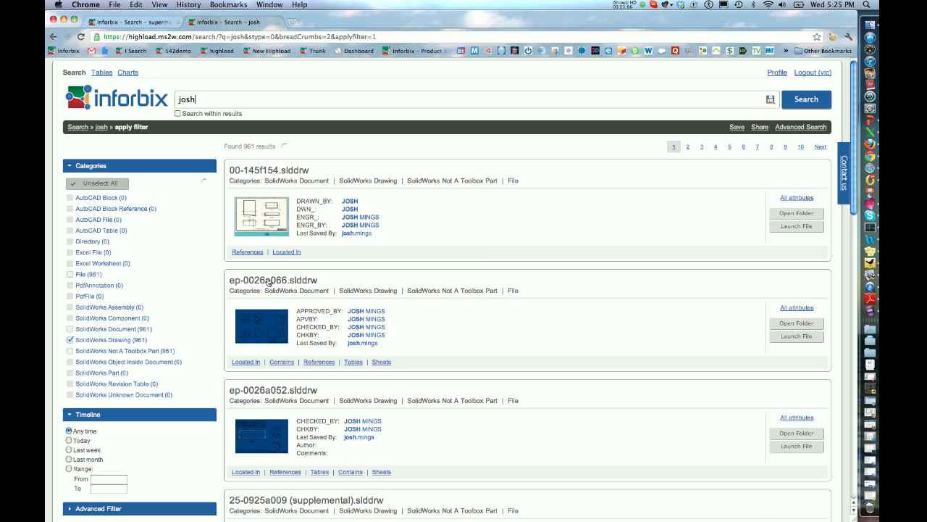
# Step: Look through the filtered drawings, view the enlarged preview of ep-0026a052.slddrw and close it
pyautogui.scroll(-3, 315, 190)
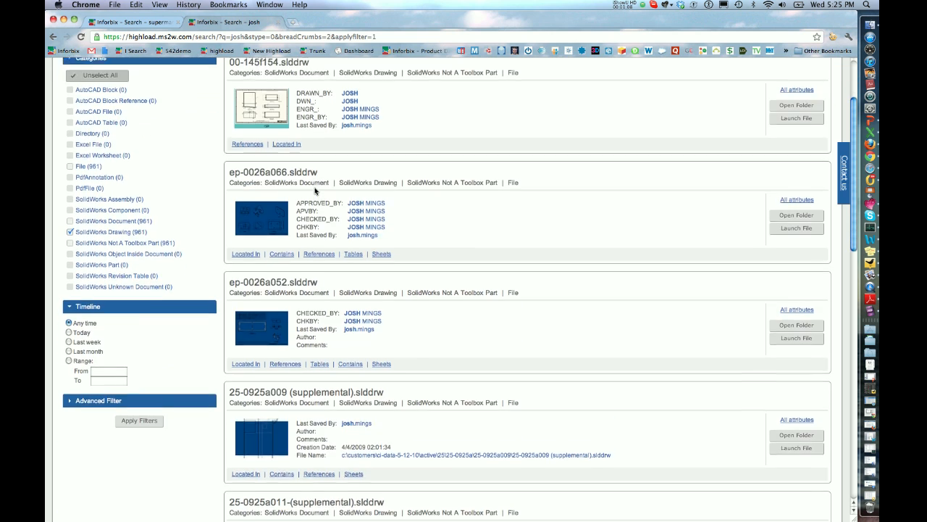
pyautogui.scroll(-5, 316, 191)
pyautogui.scroll(8, 315, 191)
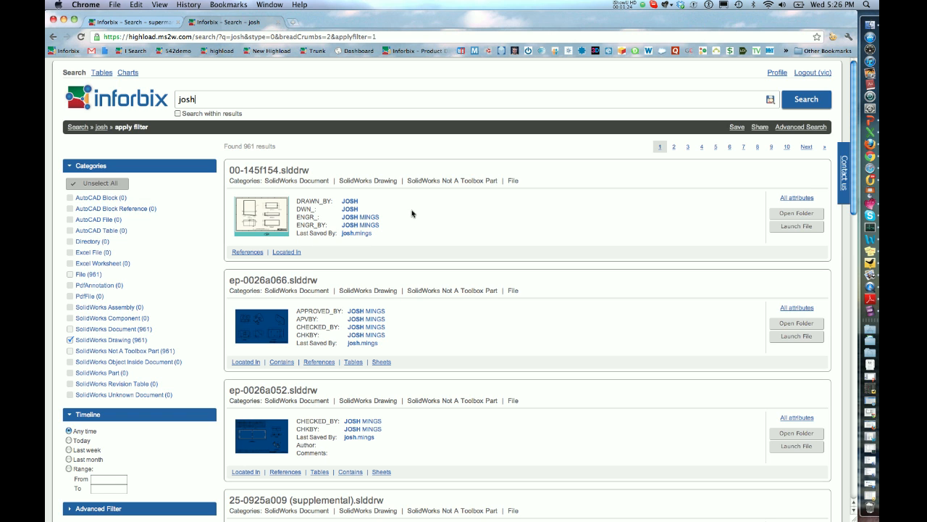
pyautogui.scroll(-1, 409, 247)
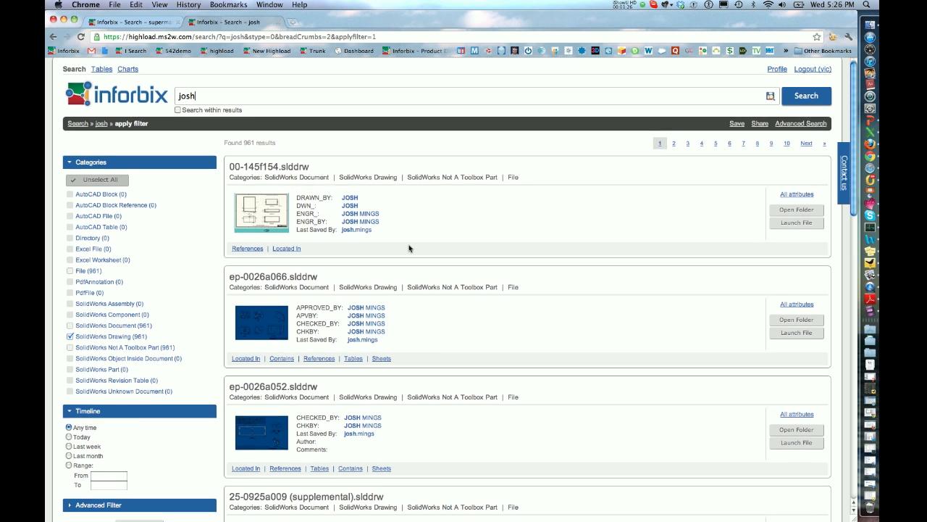
pyautogui.scroll(-3, 409, 248)
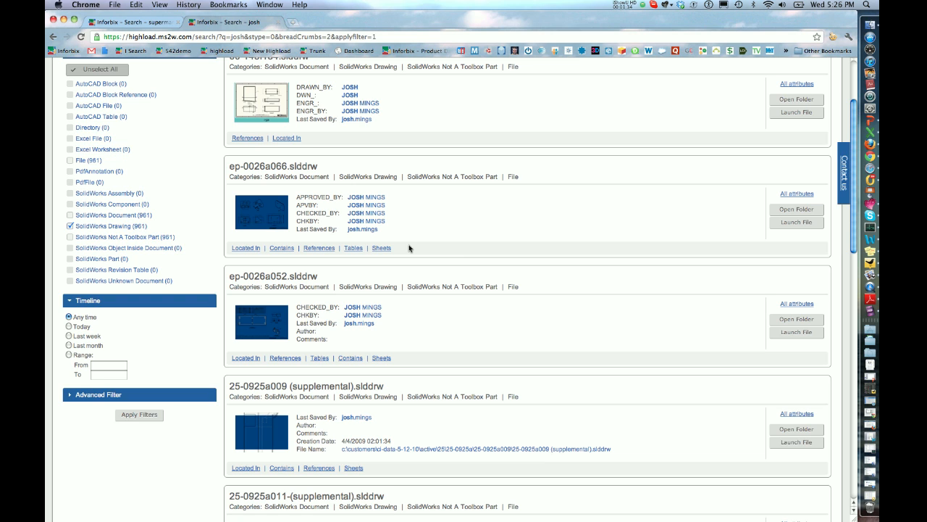
pyautogui.click(273, 323)
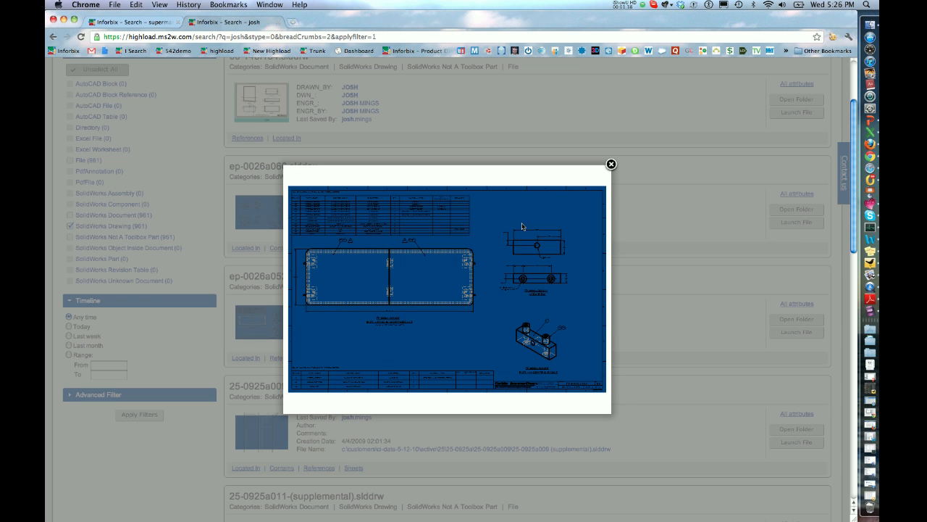
pyautogui.click(612, 168)
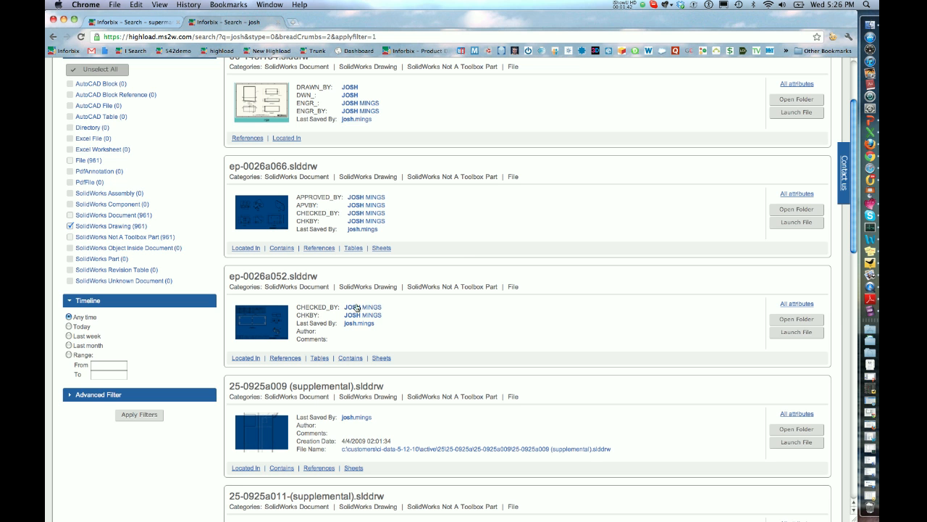
# Step: List the tables in ep-0026a052.slddrw and create a table from Bill of Materials1
pyautogui.click(319, 359)
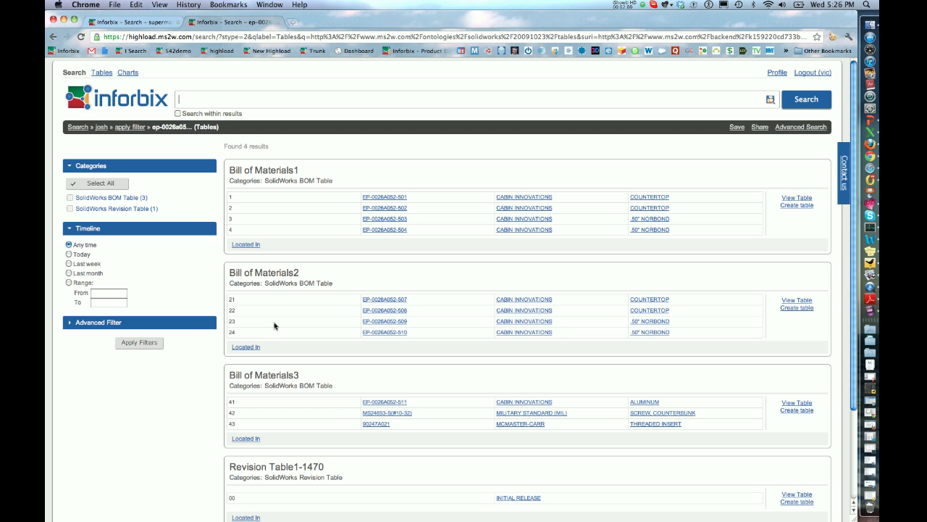
pyautogui.click(785, 207)
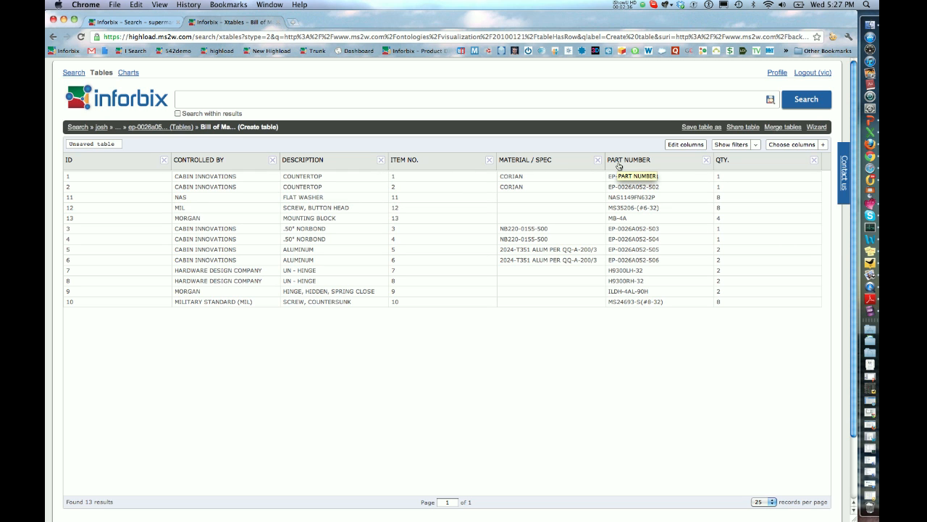
# Step: Make the table's column names editable and rename the PART NUMBER column to "Item NUMBER"
pyautogui.click(676, 146)
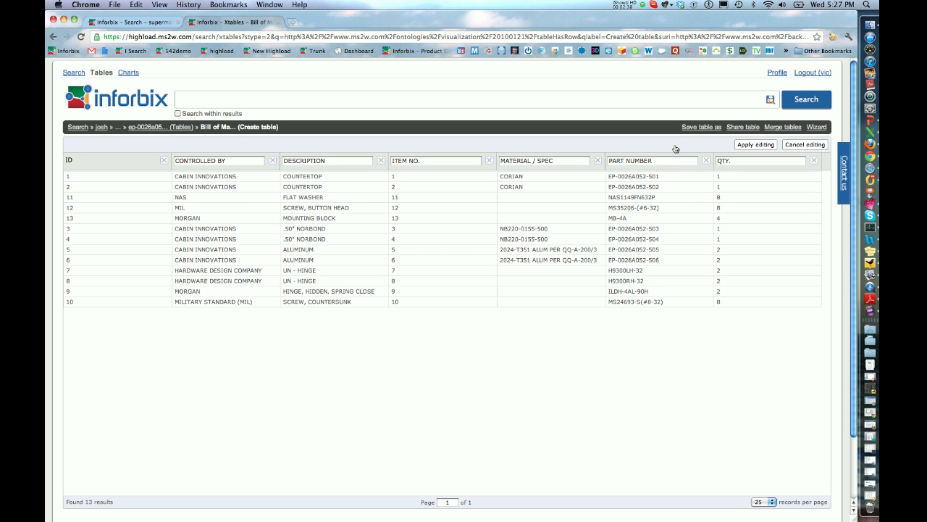
pyautogui.click(622, 162)
pyautogui.press('BackSpace')
pyautogui.press('BackSpace')
pyautogui.press('BackSpace')
pyautogui.press('BackSpace')
pyautogui.write('Item')
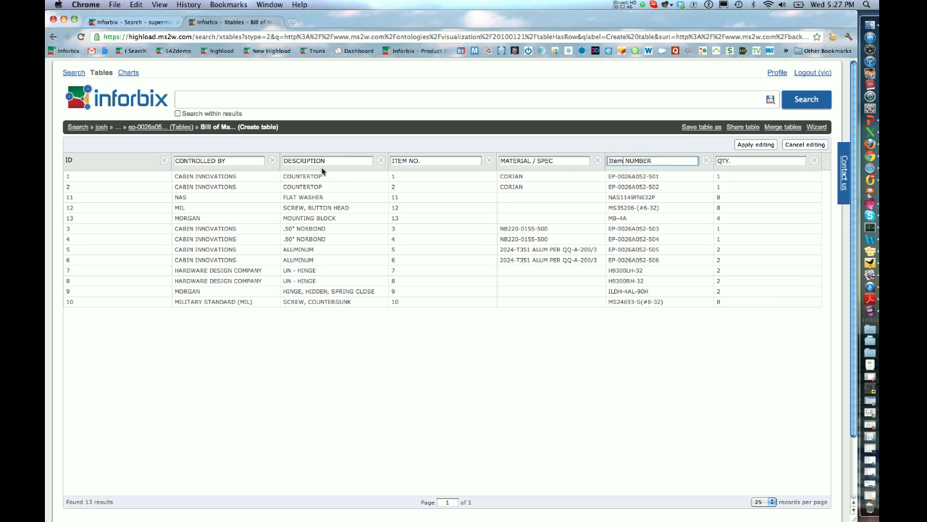
# Step: Rename the ITEM NO. column to "ITEM Number" and apply the column edits
pyautogui.click(419, 160)
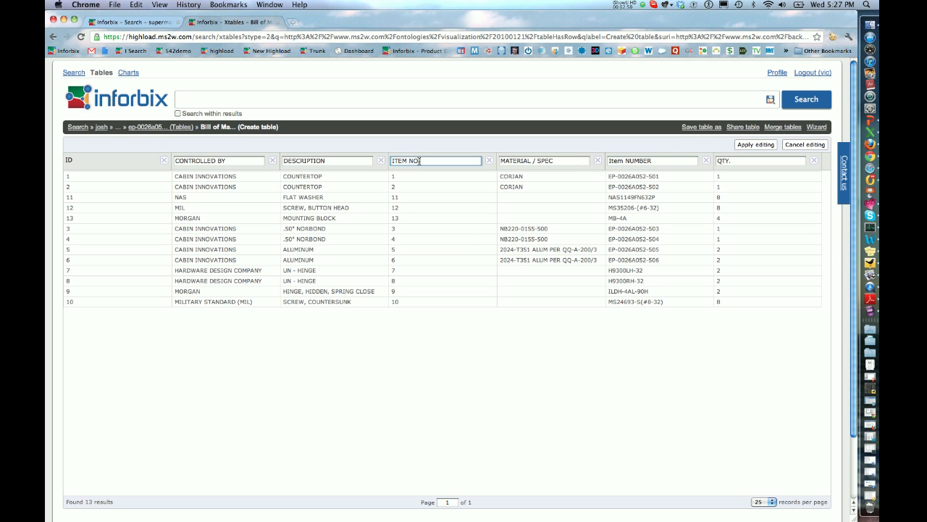
pyautogui.press('BackSpace')
pyautogui.press('BackSpace')
pyautogui.press('BackSpace')
pyautogui.write('Number')
pyautogui.click(750, 147)
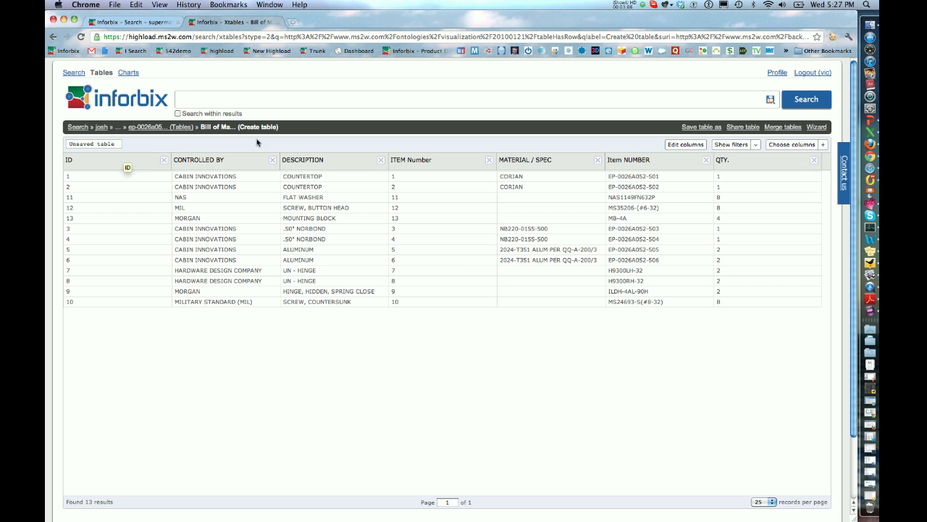
# Step: Save the edited table under the engineer's first name in possessive form followed by "BOM Table"
pyautogui.click(685, 129)
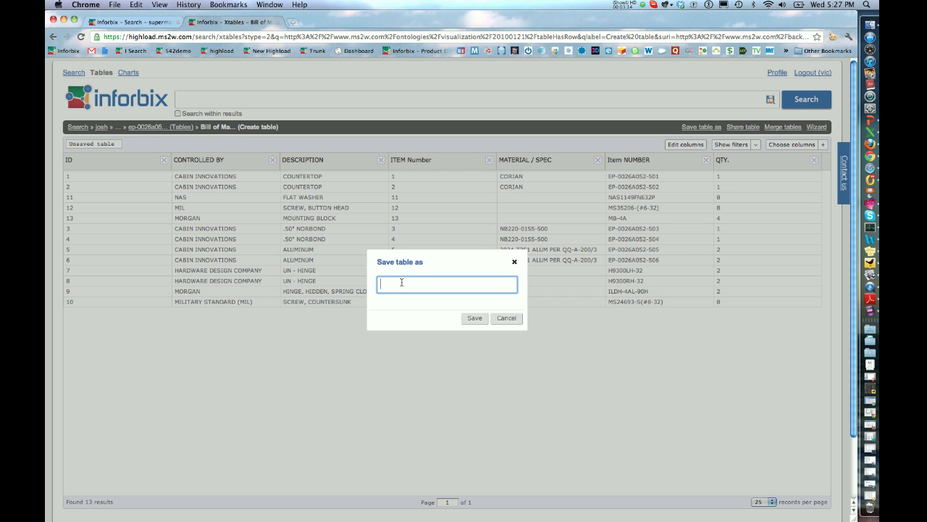
pyautogui.write("Josh's BOM Table")
pyautogui.click(473, 318)
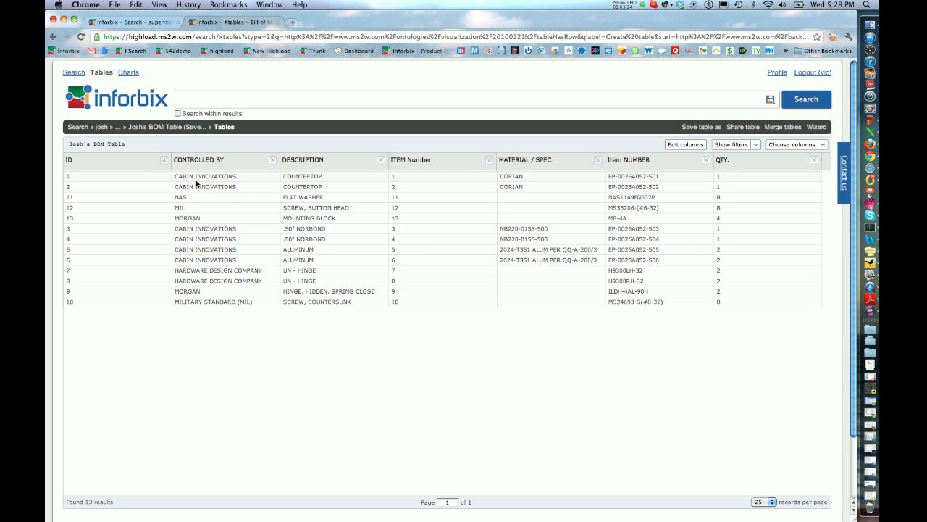
# Step: Reopen the newly saved BOM table from the Tables start page, view its share e-mail draft and close the draft unsent
pyautogui.click(124, 105)
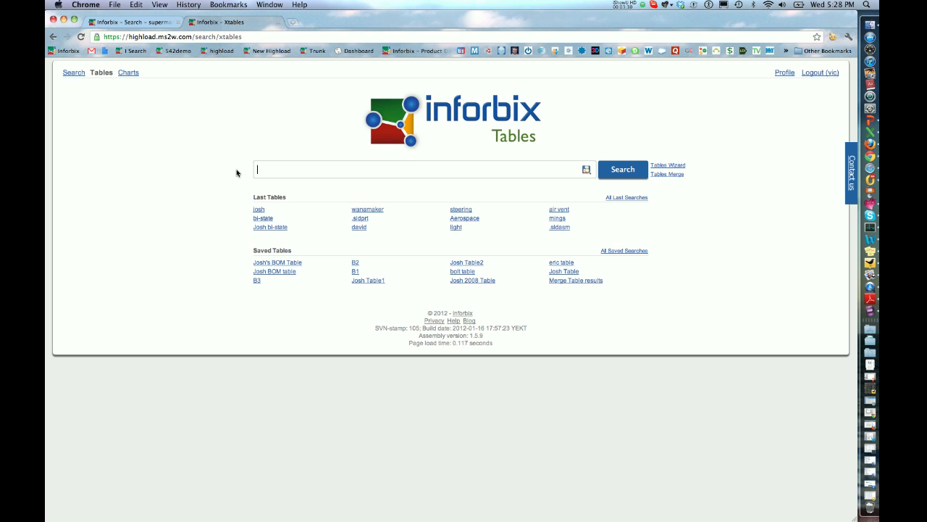
pyautogui.click(261, 262)
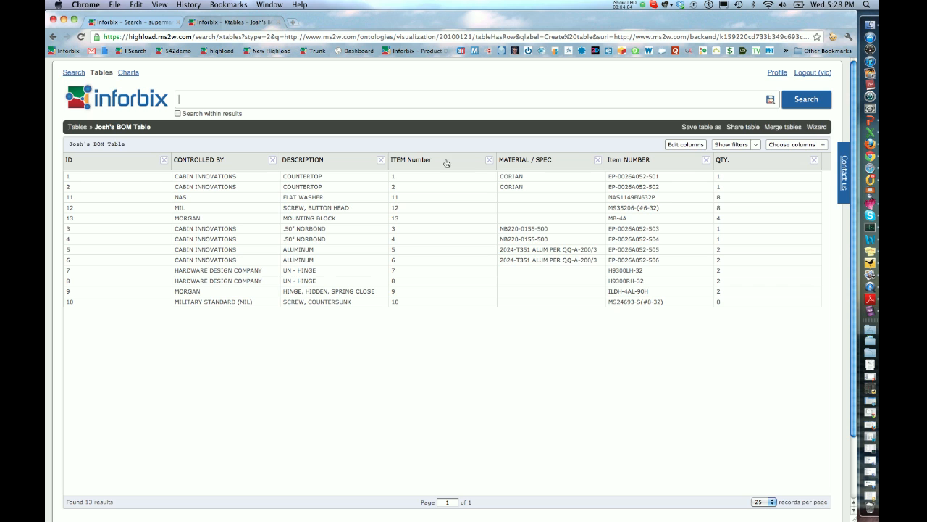
pyautogui.click(741, 131)
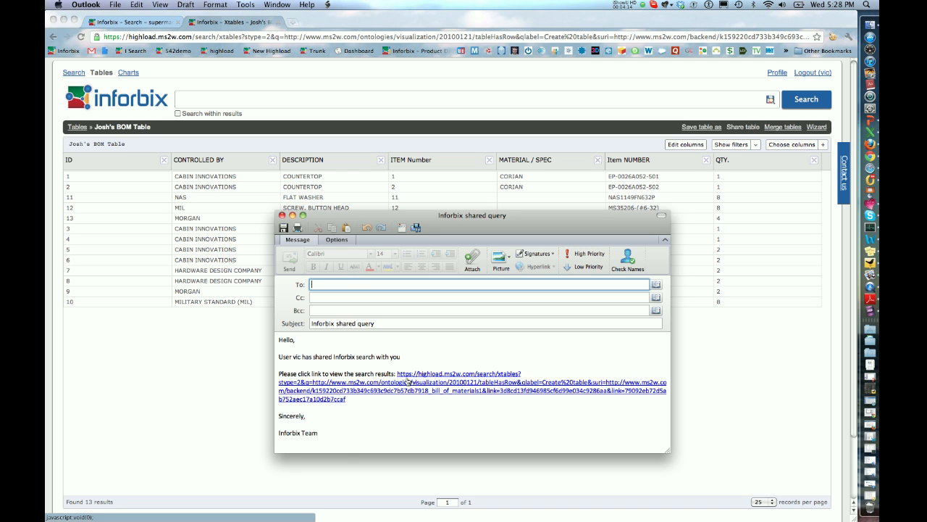
pyautogui.click(283, 215)
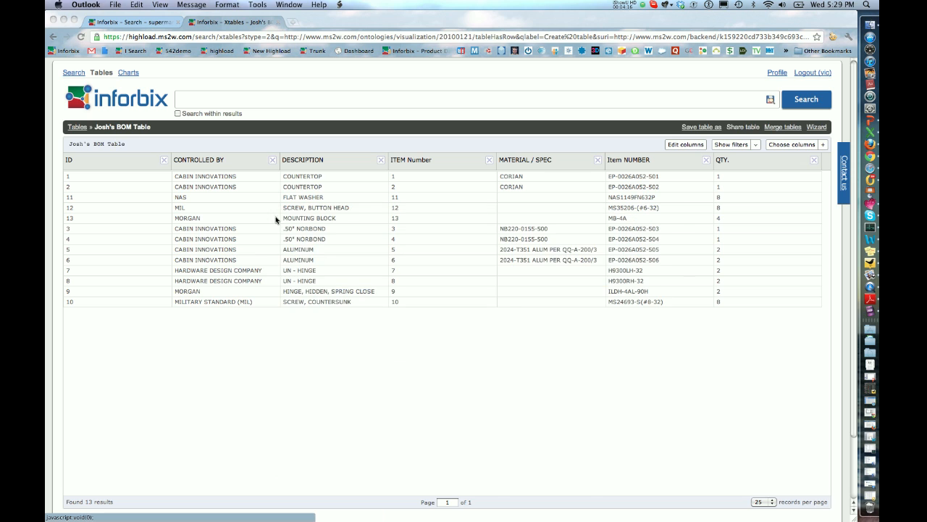